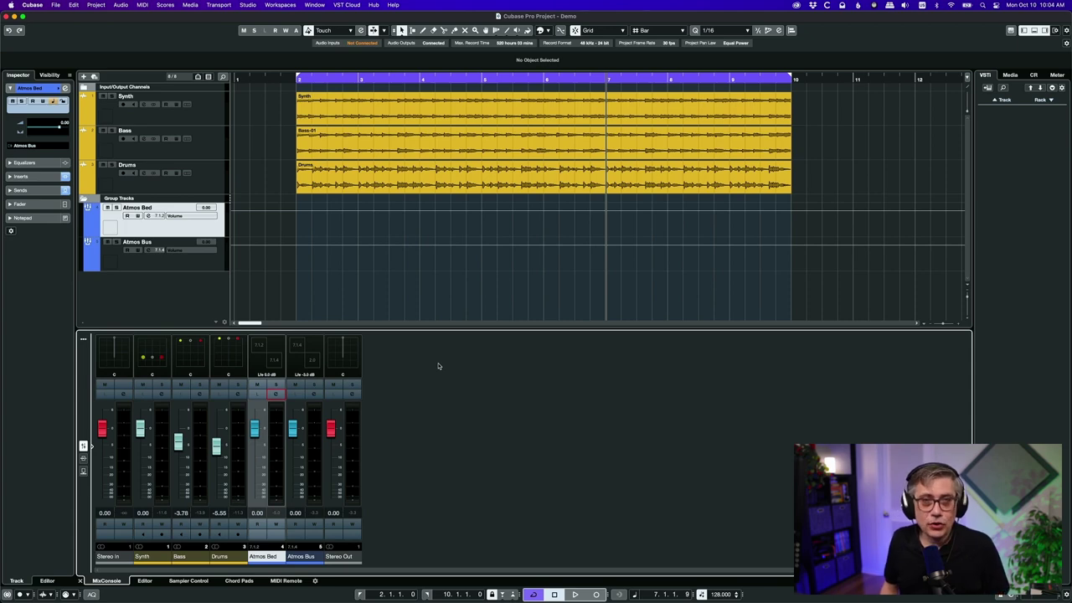
# Open the Atmos Bed channel settings and bring up its PSP auralControl insert
pyautogui.click(278, 393)
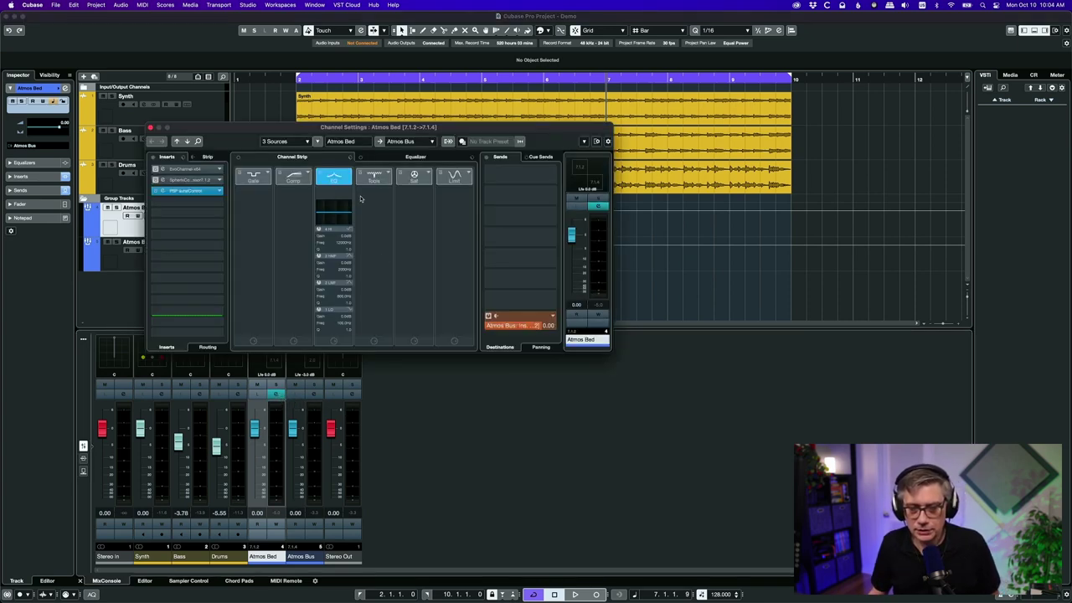
pyautogui.moveTo(305, 128); pyautogui.dragTo(291, 126)
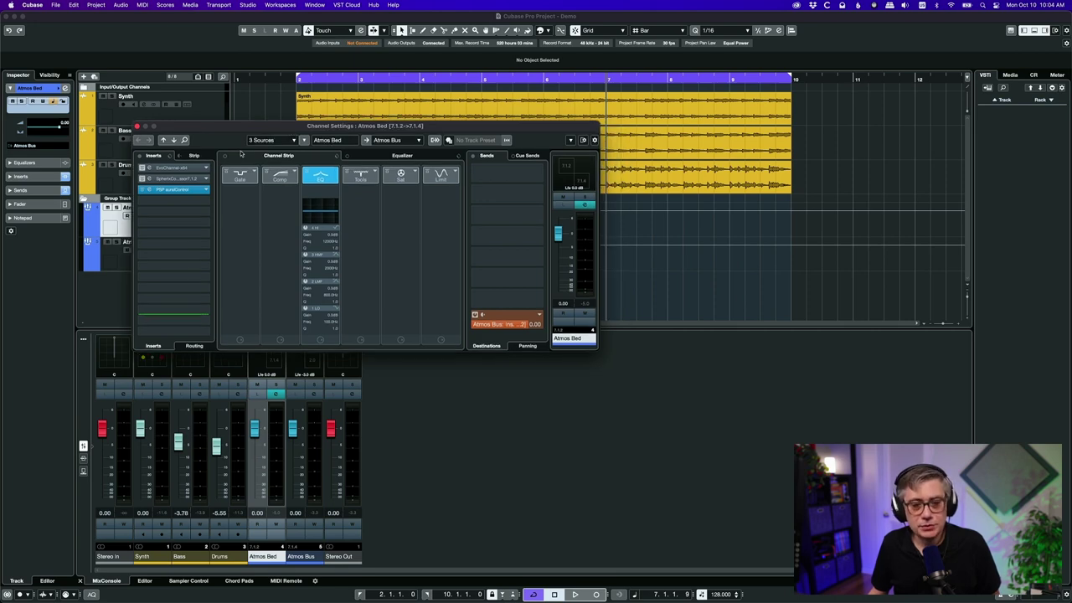
pyautogui.click(168, 190)
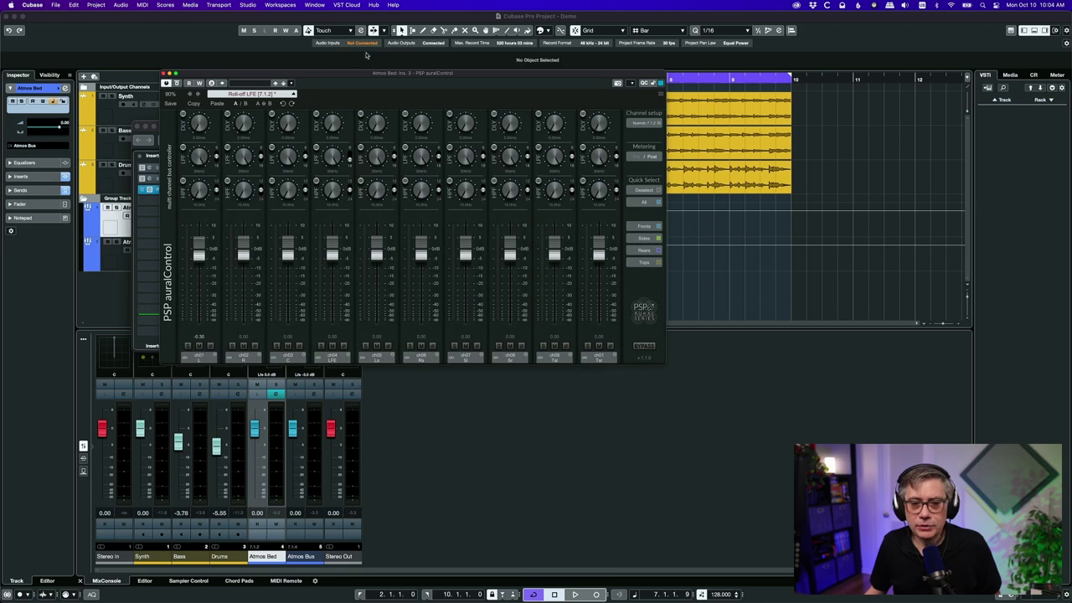
pyautogui.moveTo(356, 76); pyautogui.dragTo(344, 78)
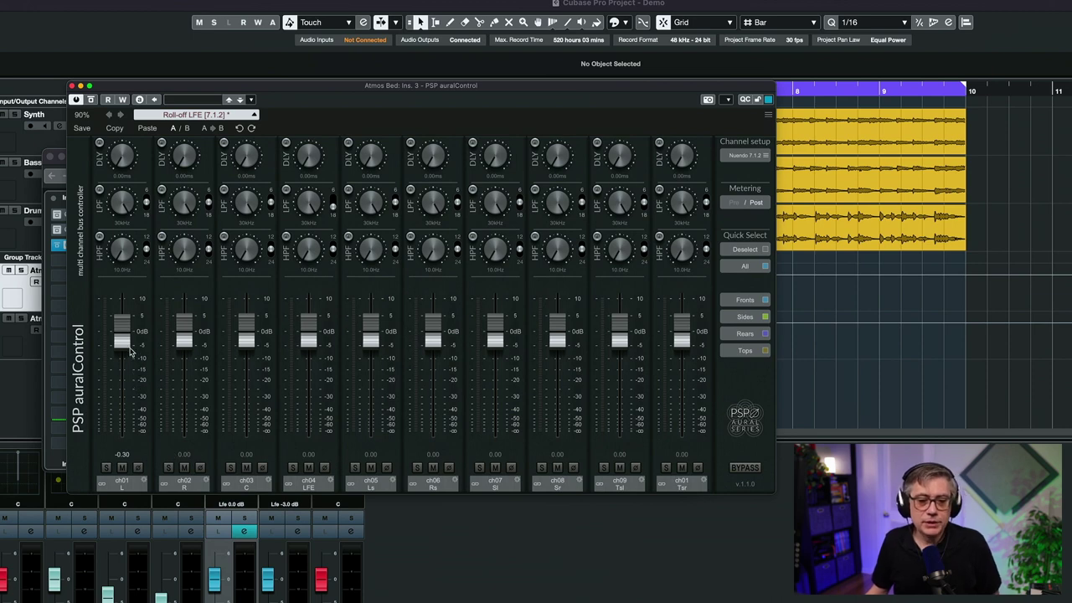
# Raise the L channel fader to 2.14 dB and try its high-pass filter on and off
pyautogui.moveTo(123, 337)
pyautogui.mouseDown()
pyautogui.moveTo(122, 368)
pyautogui.moveTo(133, 330)
pyautogui.mouseUp()
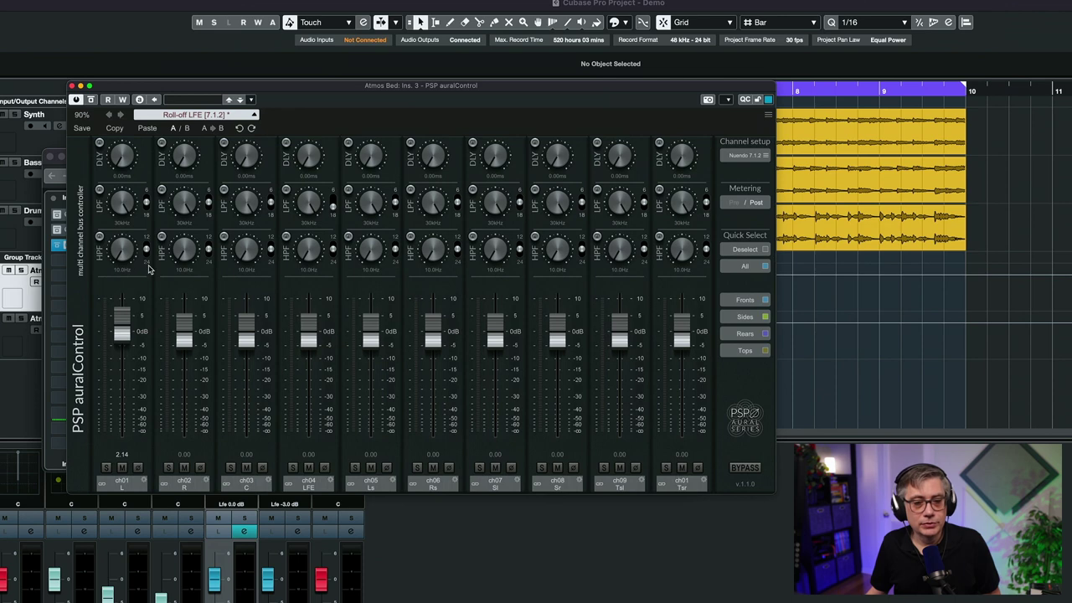
pyautogui.click(99, 238)
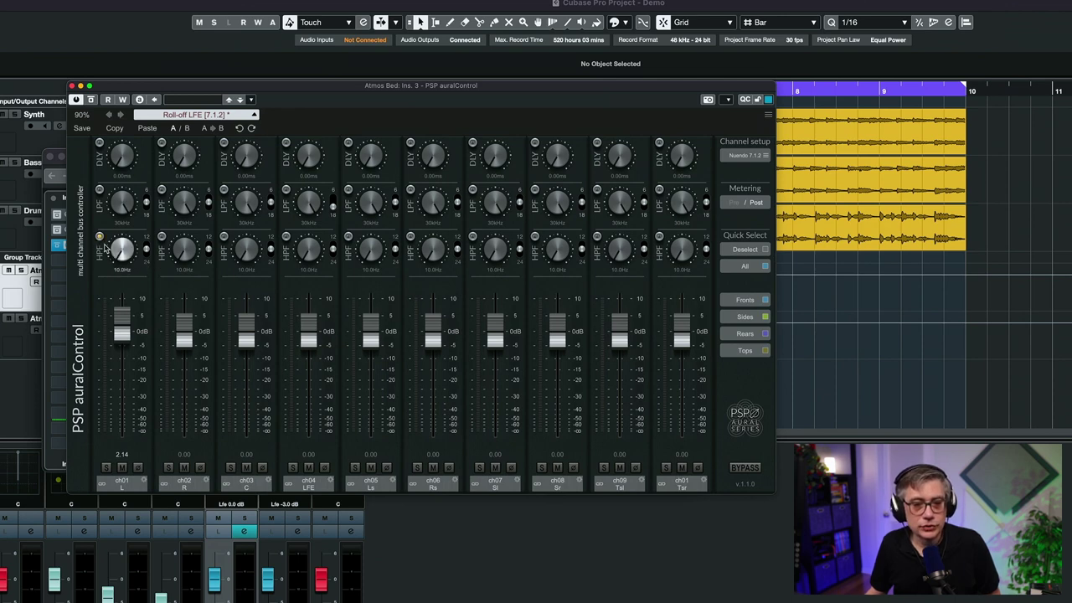
pyautogui.click(99, 239)
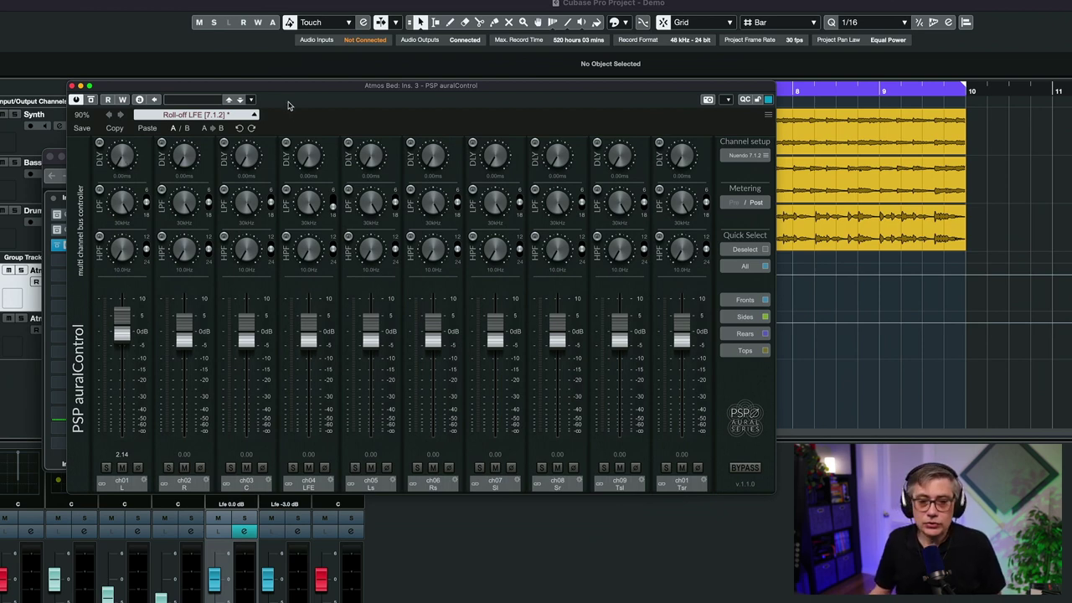
pyautogui.moveTo(280, 93); pyautogui.dragTo(238, 97)
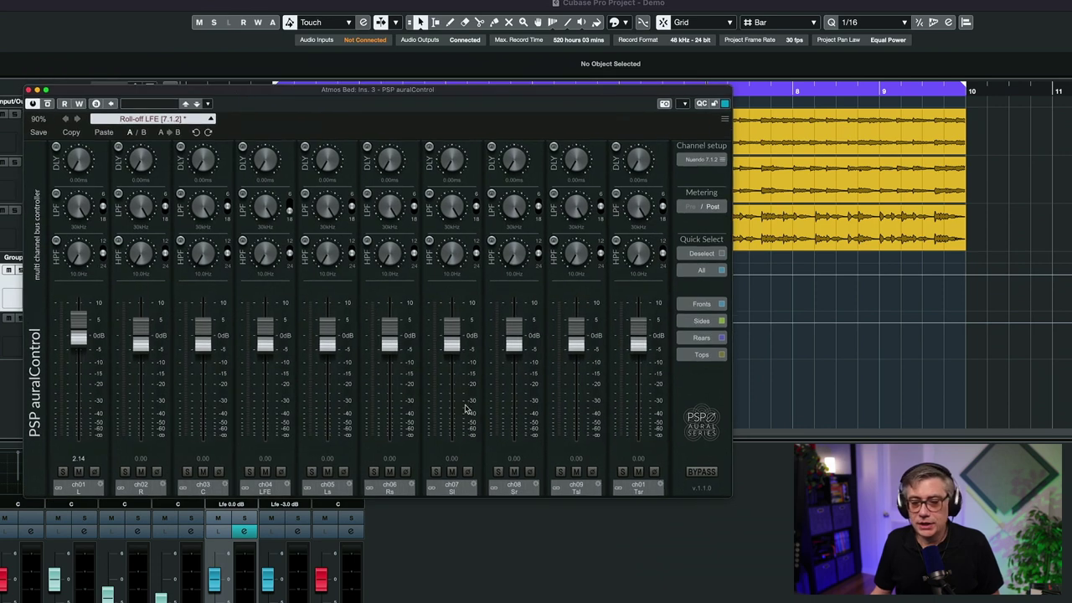
# Select the L and R channels and raise their linked faders to 3.01 and 0.87 dB, clearing the selection when done
pyautogui.click(77, 487)
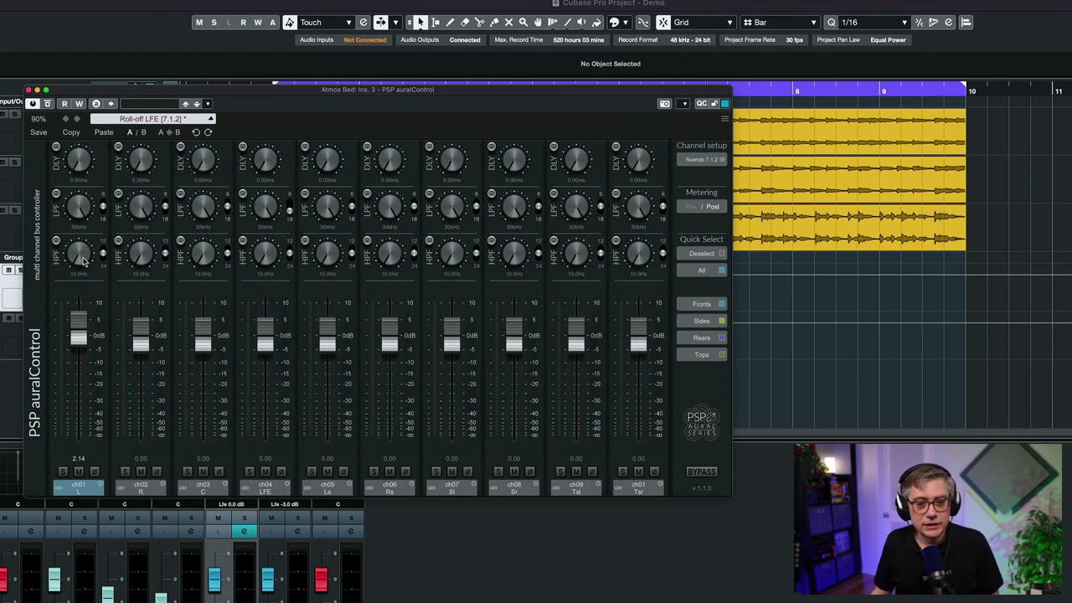
pyautogui.click(153, 493)
pyautogui.moveTo(82, 257); pyautogui.dragTo(89, 294)
pyautogui.moveTo(140, 340)
pyautogui.mouseDown()
pyautogui.moveTo(142, 363)
pyautogui.moveTo(140, 329)
pyautogui.moveTo(141, 341)
pyautogui.mouseUp()
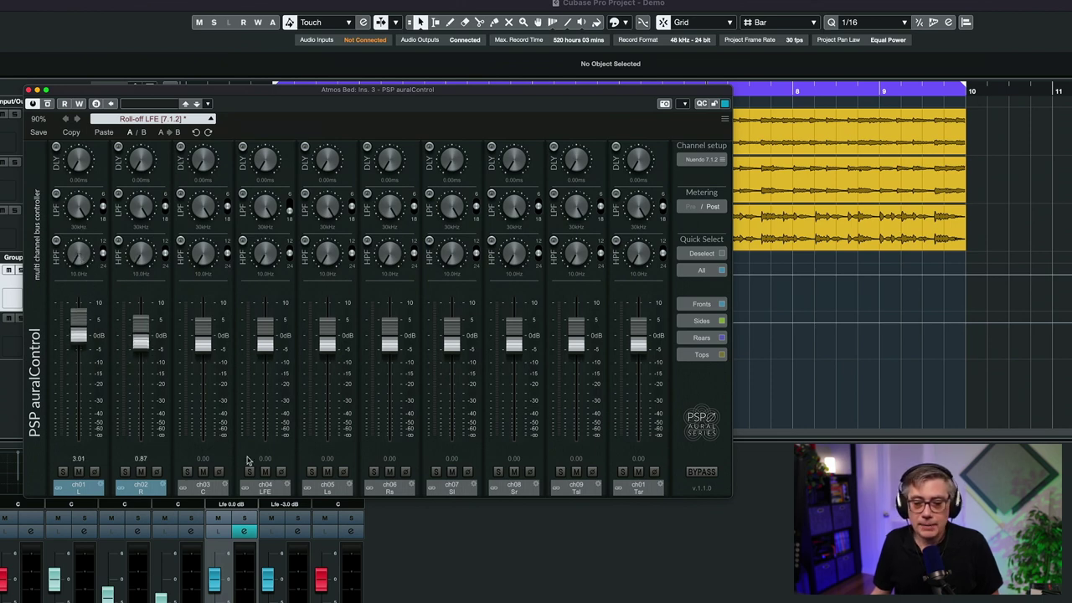
pyautogui.click(703, 255)
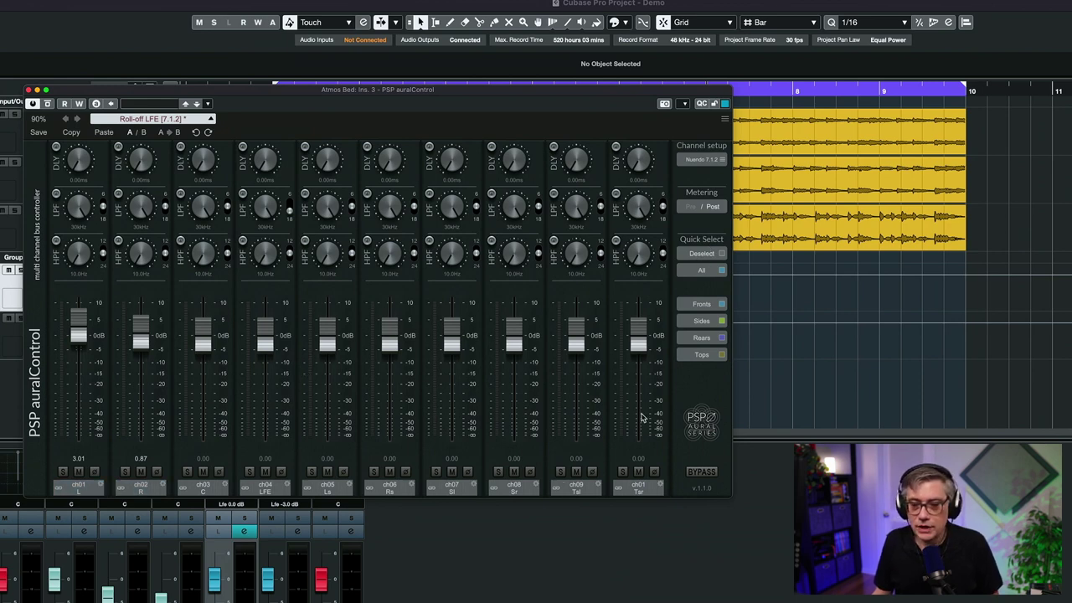
# Try the Fronts, Sides, Rears and Tops quick selections one after another
pyautogui.click(699, 307)
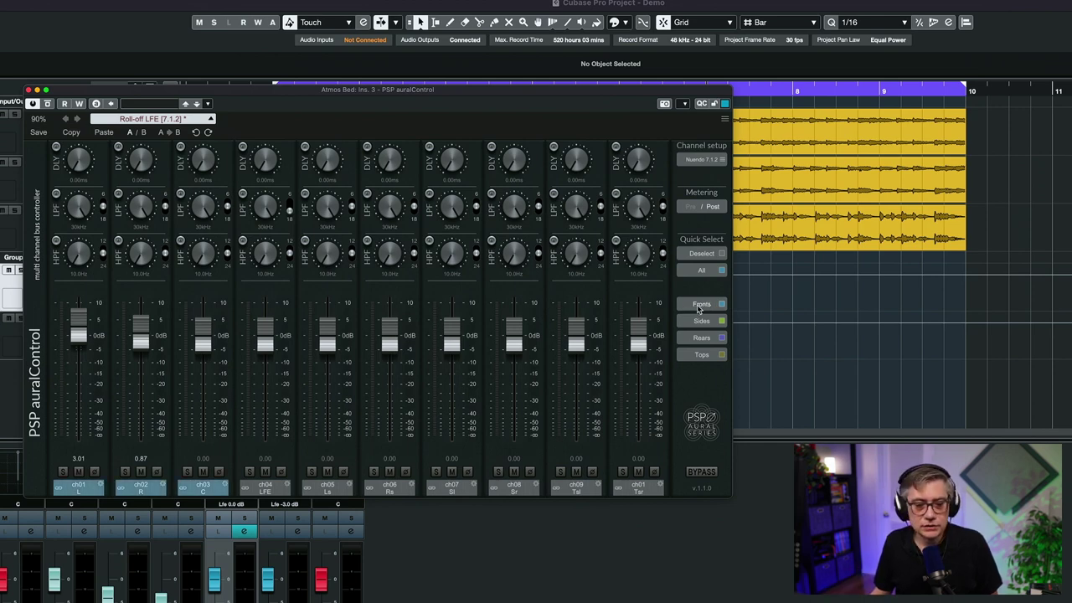
pyautogui.click(699, 306)
pyautogui.click(701, 322)
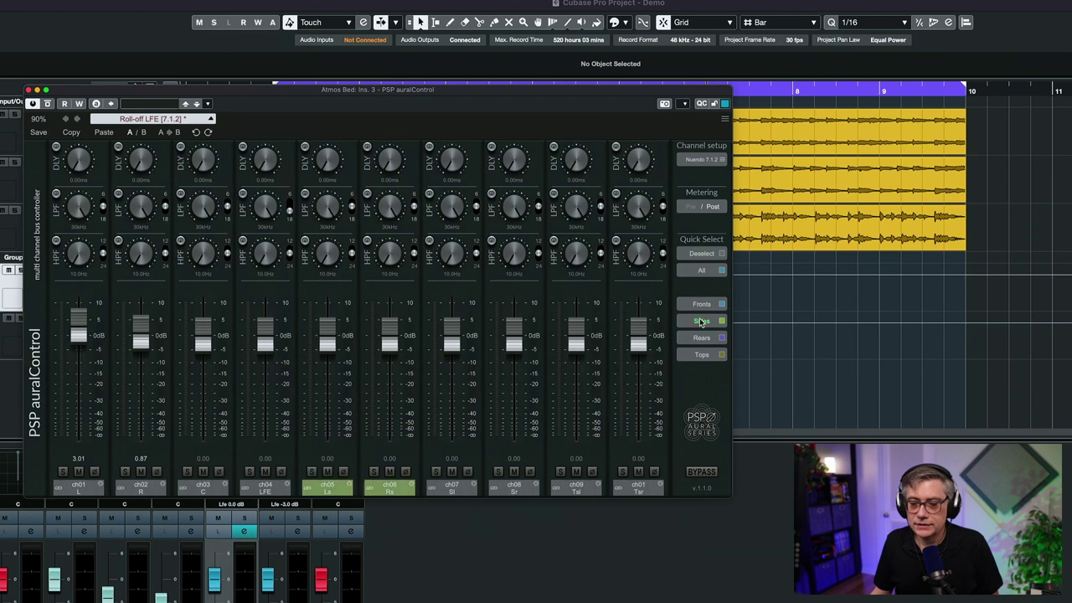
pyautogui.click(702, 322)
pyautogui.click(702, 340)
pyautogui.click(702, 342)
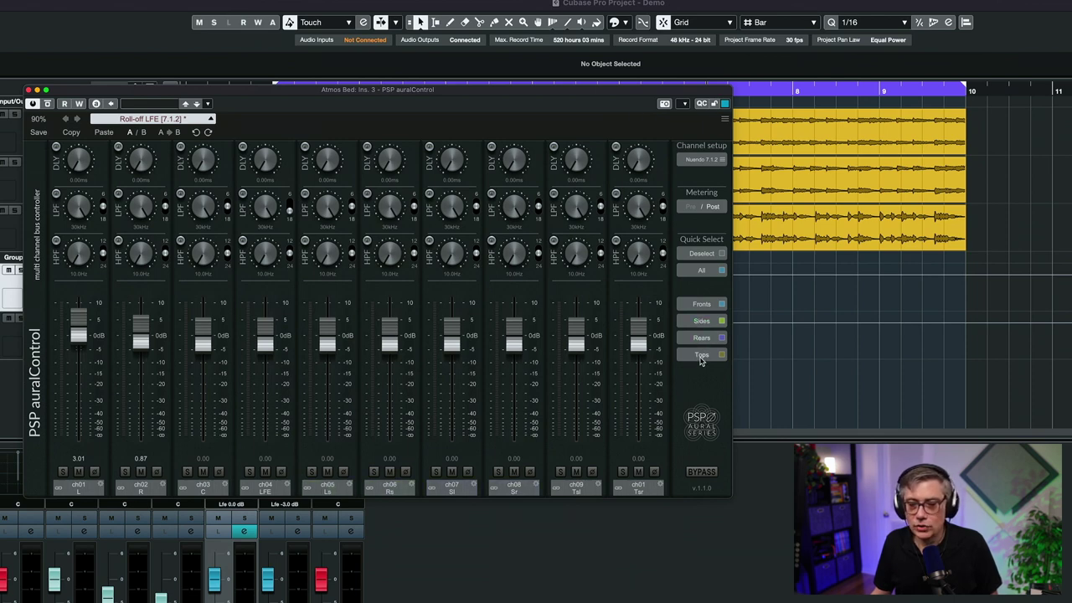
pyautogui.click(701, 356)
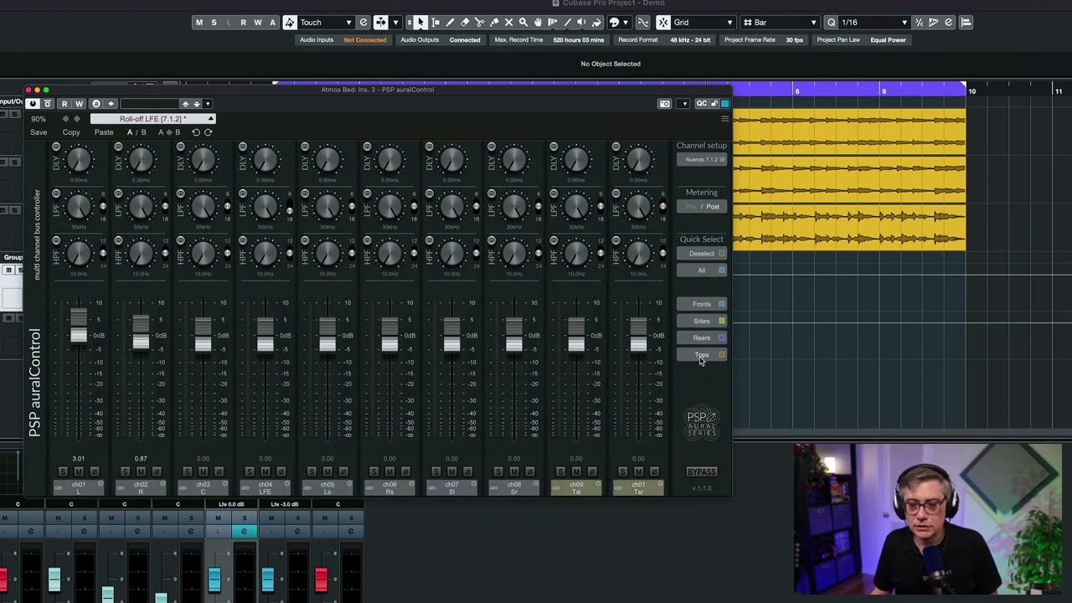
# Clear the channel selection and reset the L and R faders to 0 dB
pyautogui.click(702, 255)
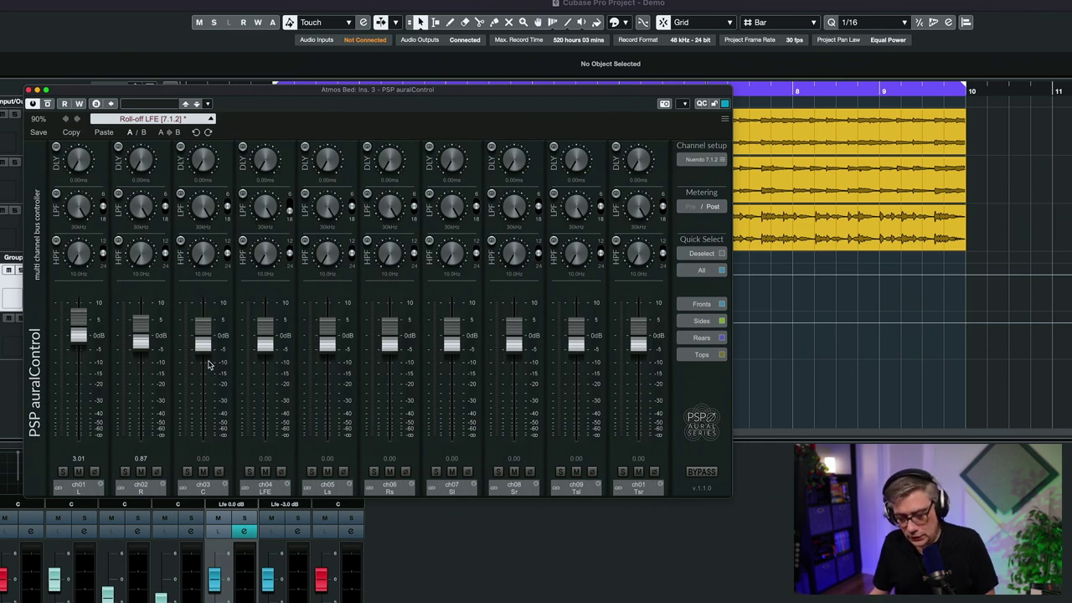
pyautogui.keyDown('alt'); pyautogui.click(132, 345); pyautogui.keyUp('alt')
pyautogui.keyDown('alt'); pyautogui.click(79, 336); pyautogui.keyUp('alt')
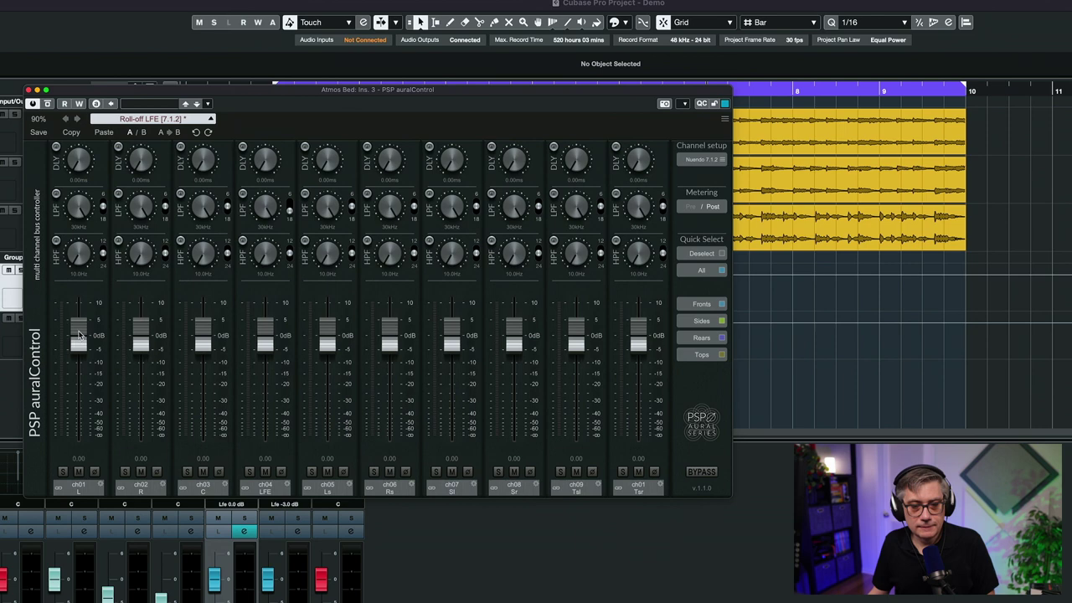
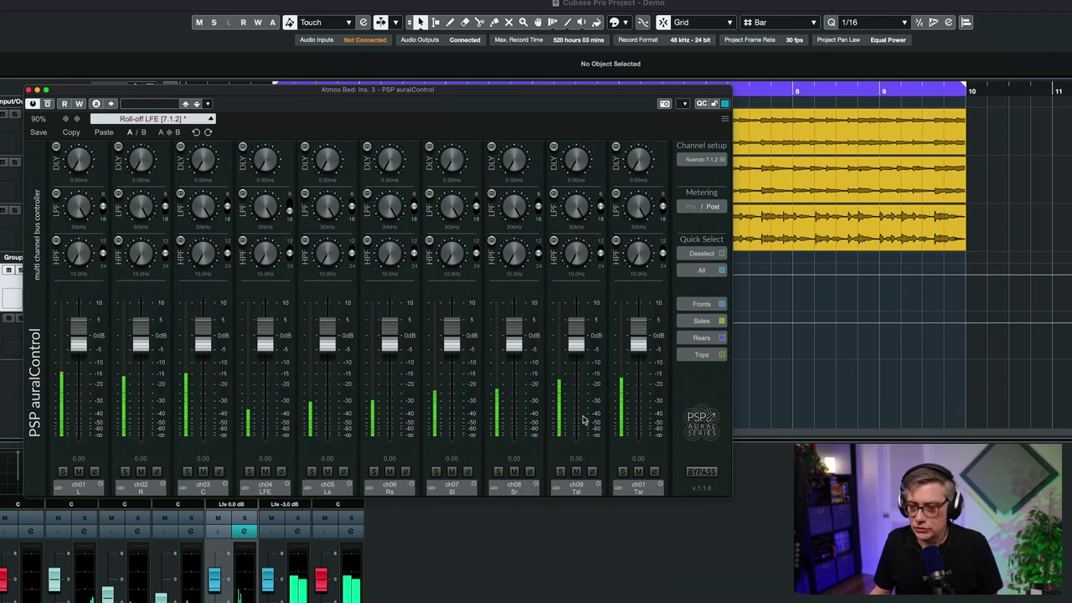
# With the front channels soloed during playback, enable the L and R delays and set them to 5.24 ms, clearing the solos when done
pyautogui.click(700, 305)
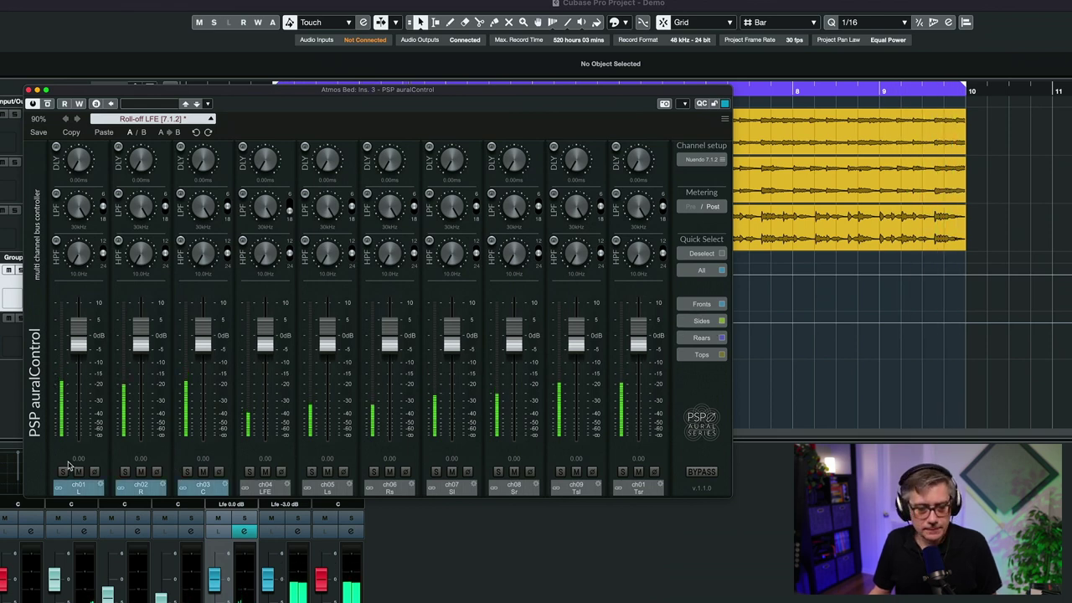
pyautogui.click(63, 472)
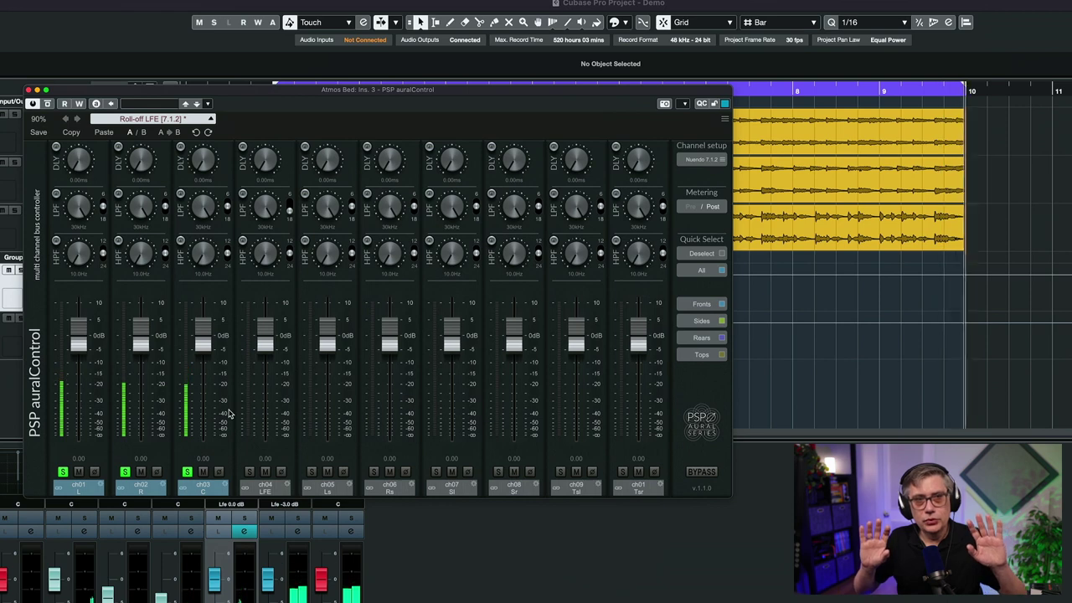
pyautogui.click(55, 149)
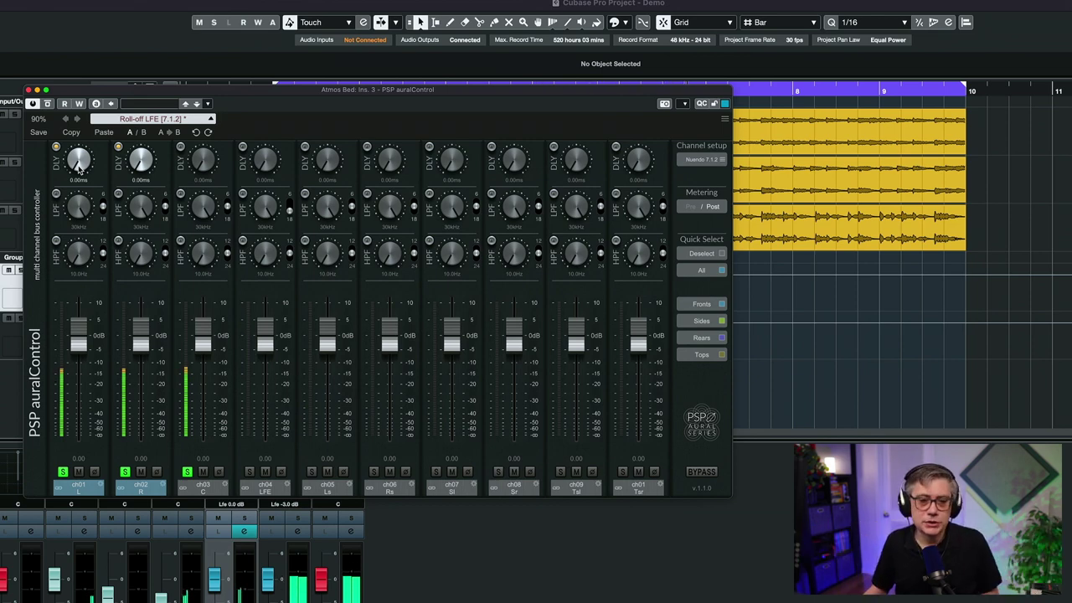
pyautogui.scroll(3, 78, 160)
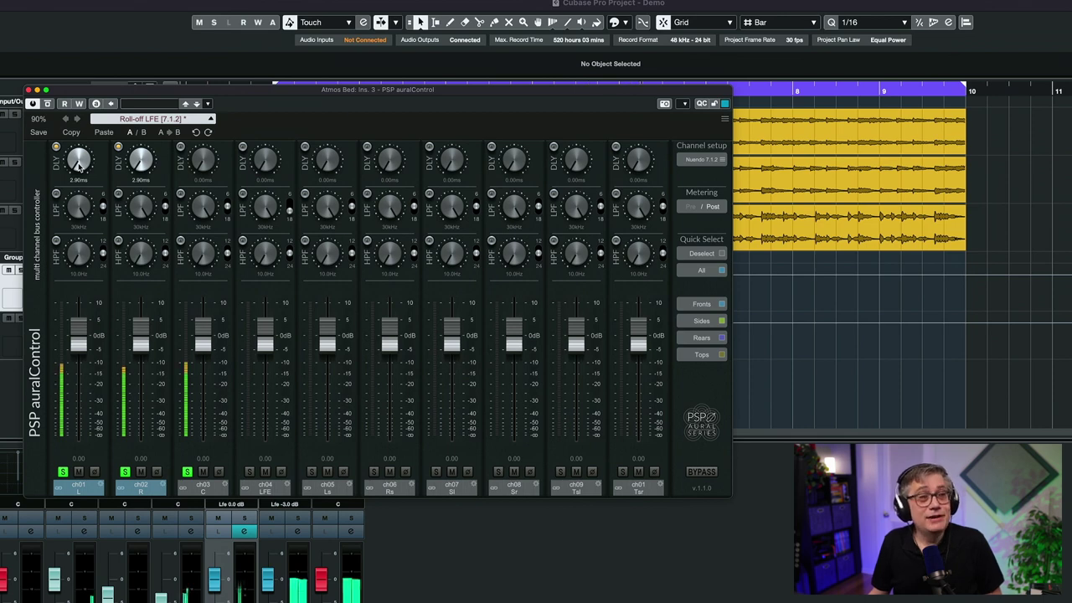
pyautogui.moveTo(79, 159); pyautogui.dragTo(80, 134)
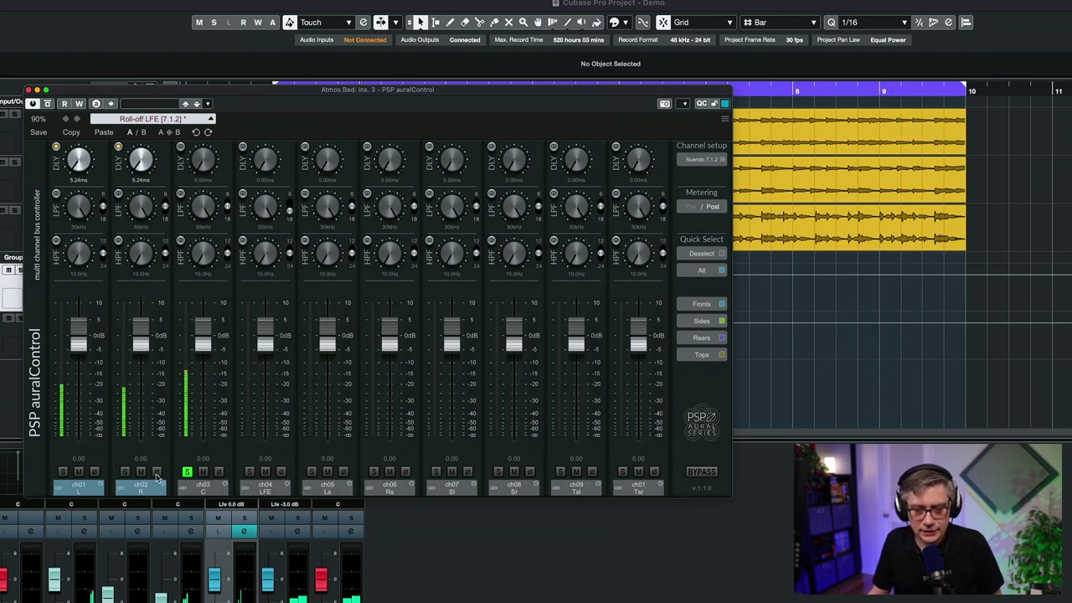
pyautogui.click(187, 472)
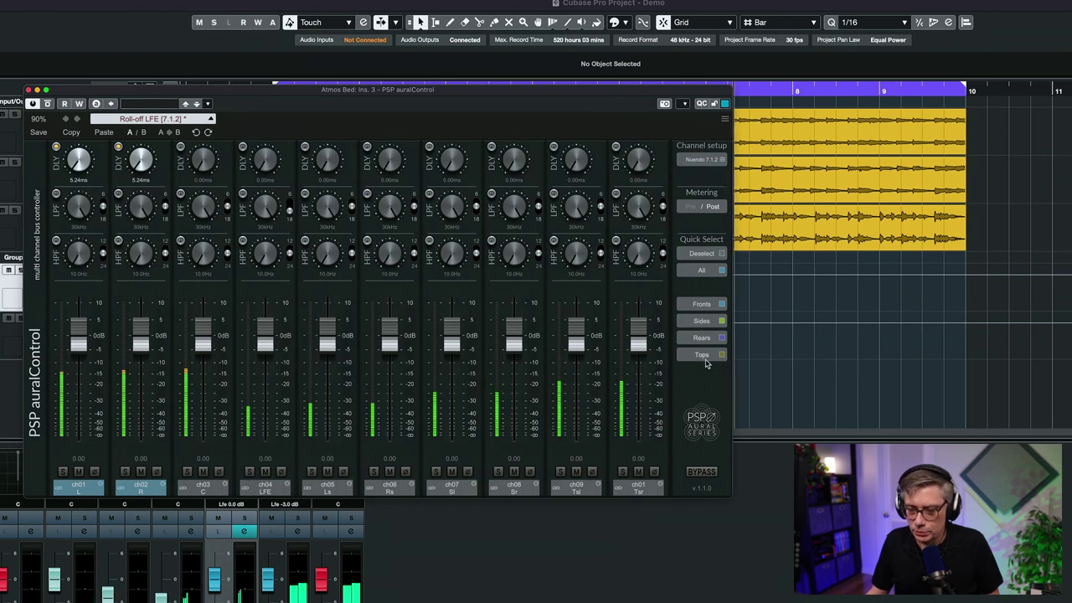
# Solo the two top channels and lower their linked faders to -2.09 dB
pyautogui.click(563, 484)
pyautogui.click(561, 471)
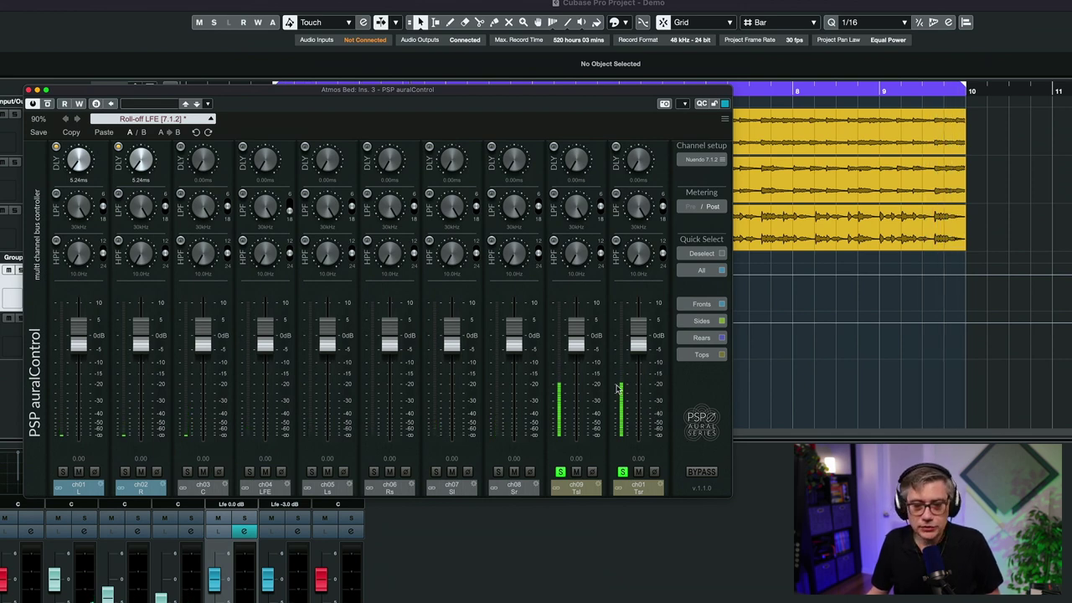
pyautogui.moveTo(582, 342); pyautogui.dragTo(581, 349)
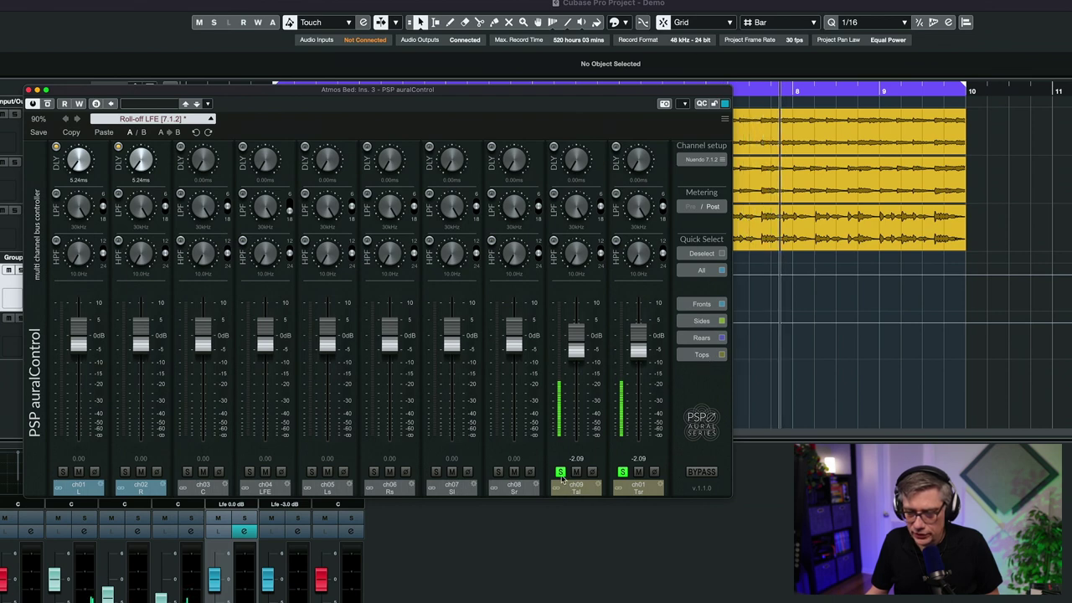
# Solo the side channels Ls and Rs and raise their linked faders to 5.44 dB
pyautogui.click(320, 484)
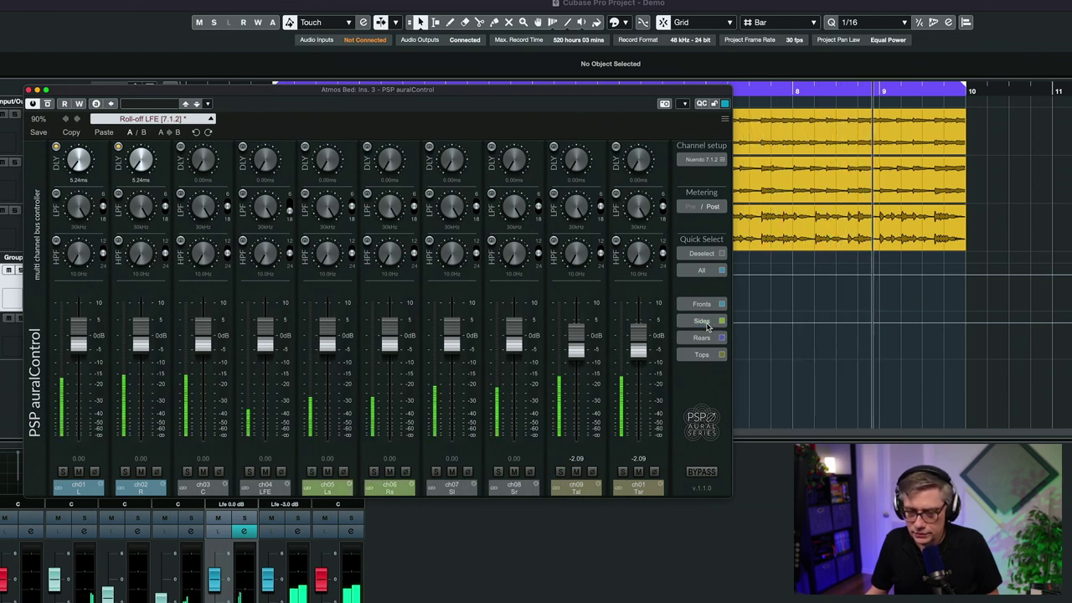
pyautogui.click(312, 472)
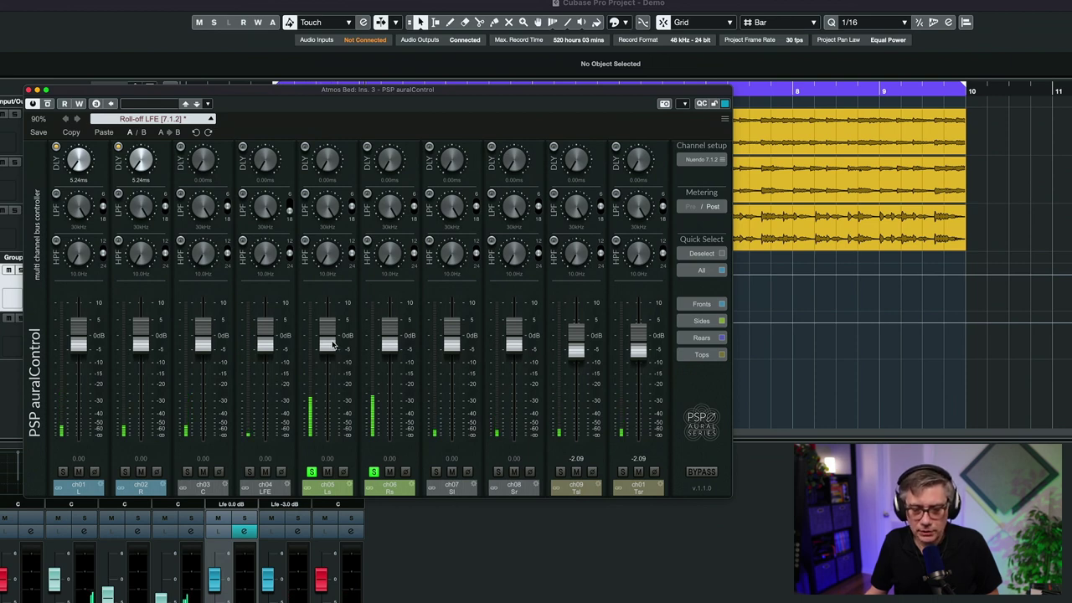
pyautogui.moveTo(329, 343); pyautogui.dragTo(327, 324)
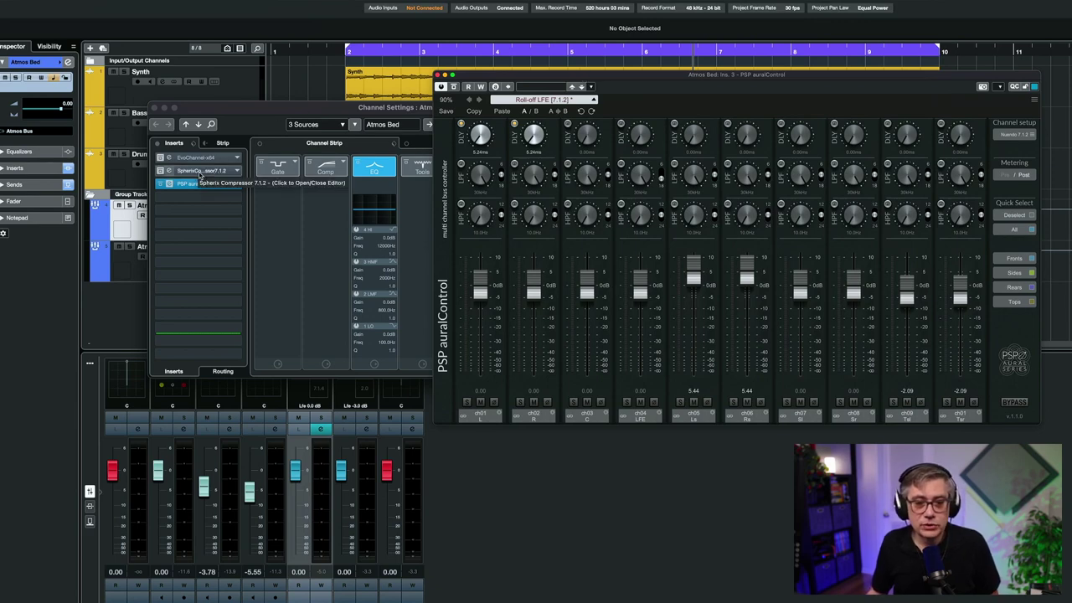
# Open the Spherix Compressor insert beside PSP auralControl and set its link mode to Channel
pyautogui.click(200, 173)
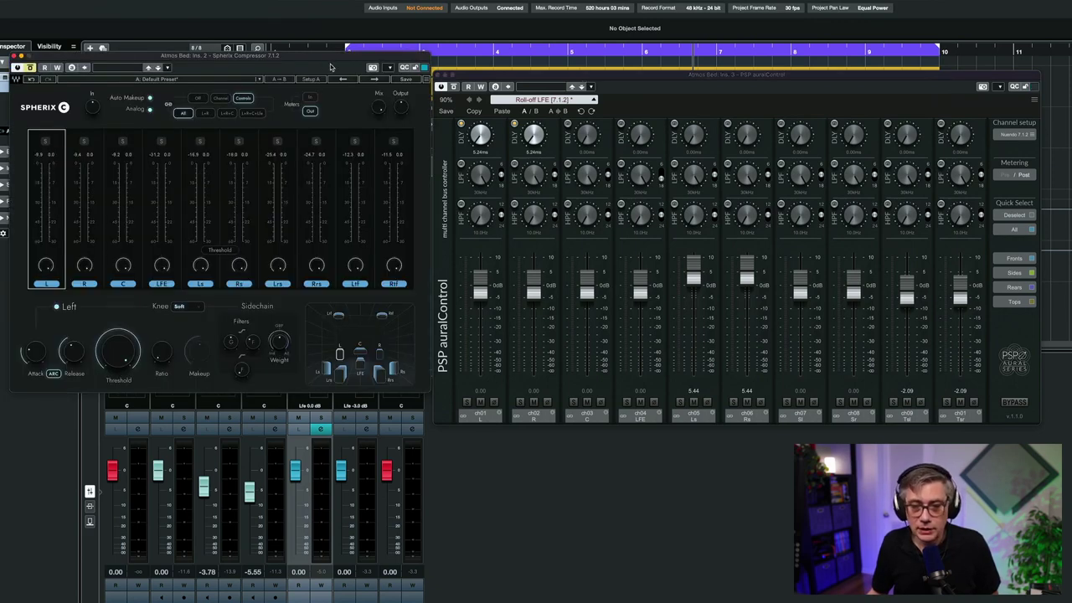
pyautogui.moveTo(283, 57); pyautogui.dragTo(294, 70)
pyautogui.moveTo(655, 85); pyautogui.dragTo(673, 57)
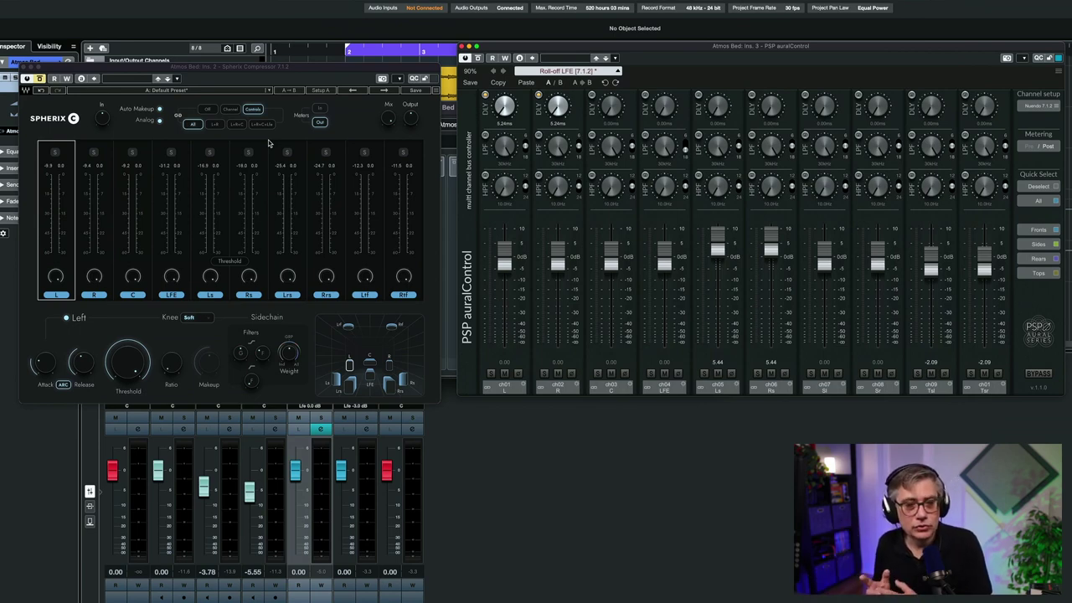
pyautogui.click(230, 108)
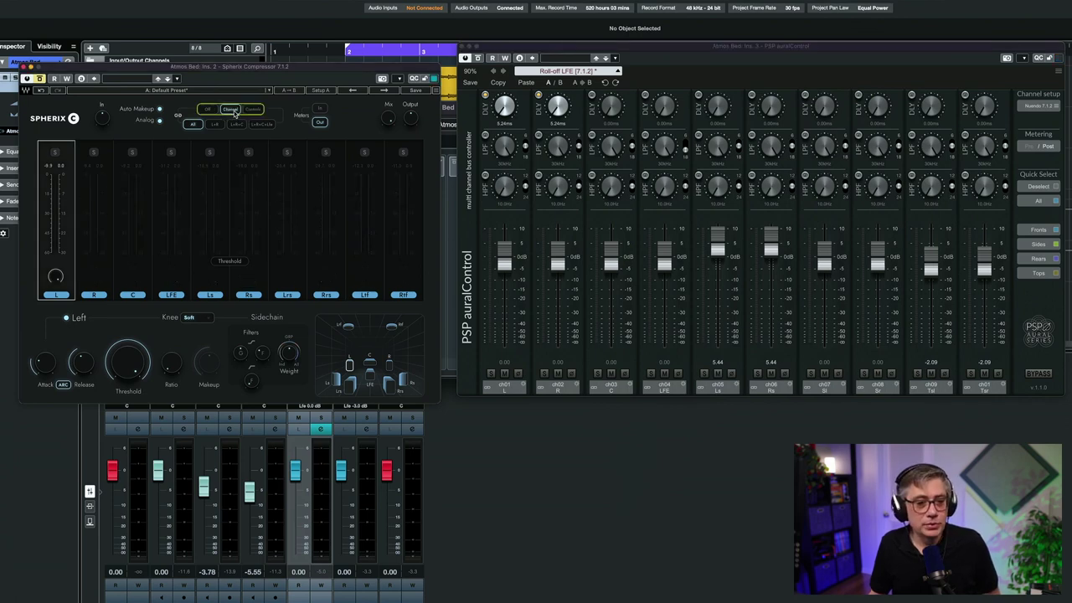